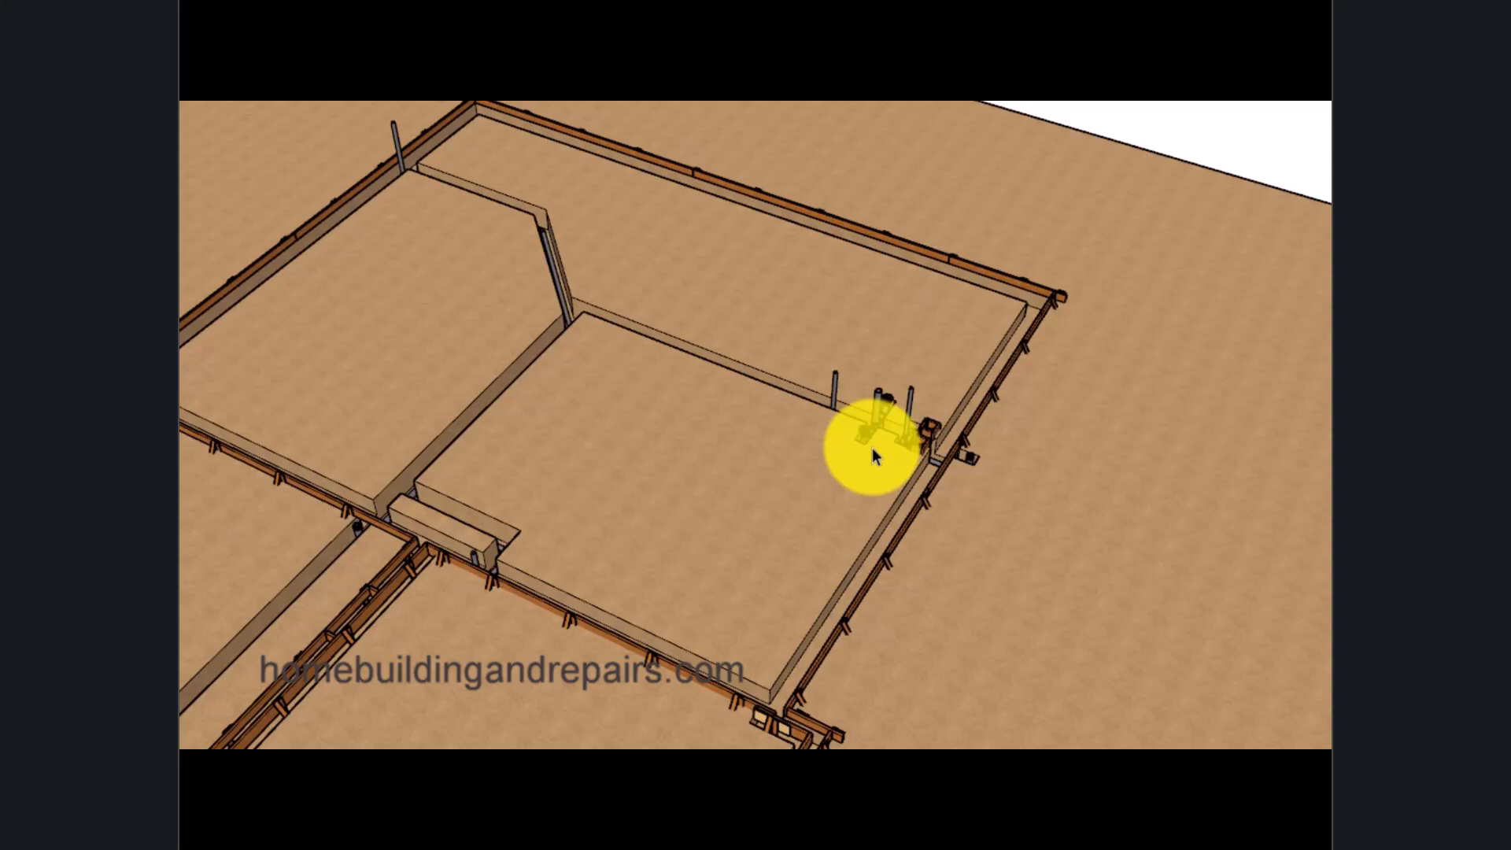
scroll(873, 448, down, 2)
scroll(872, 447, down, 2)
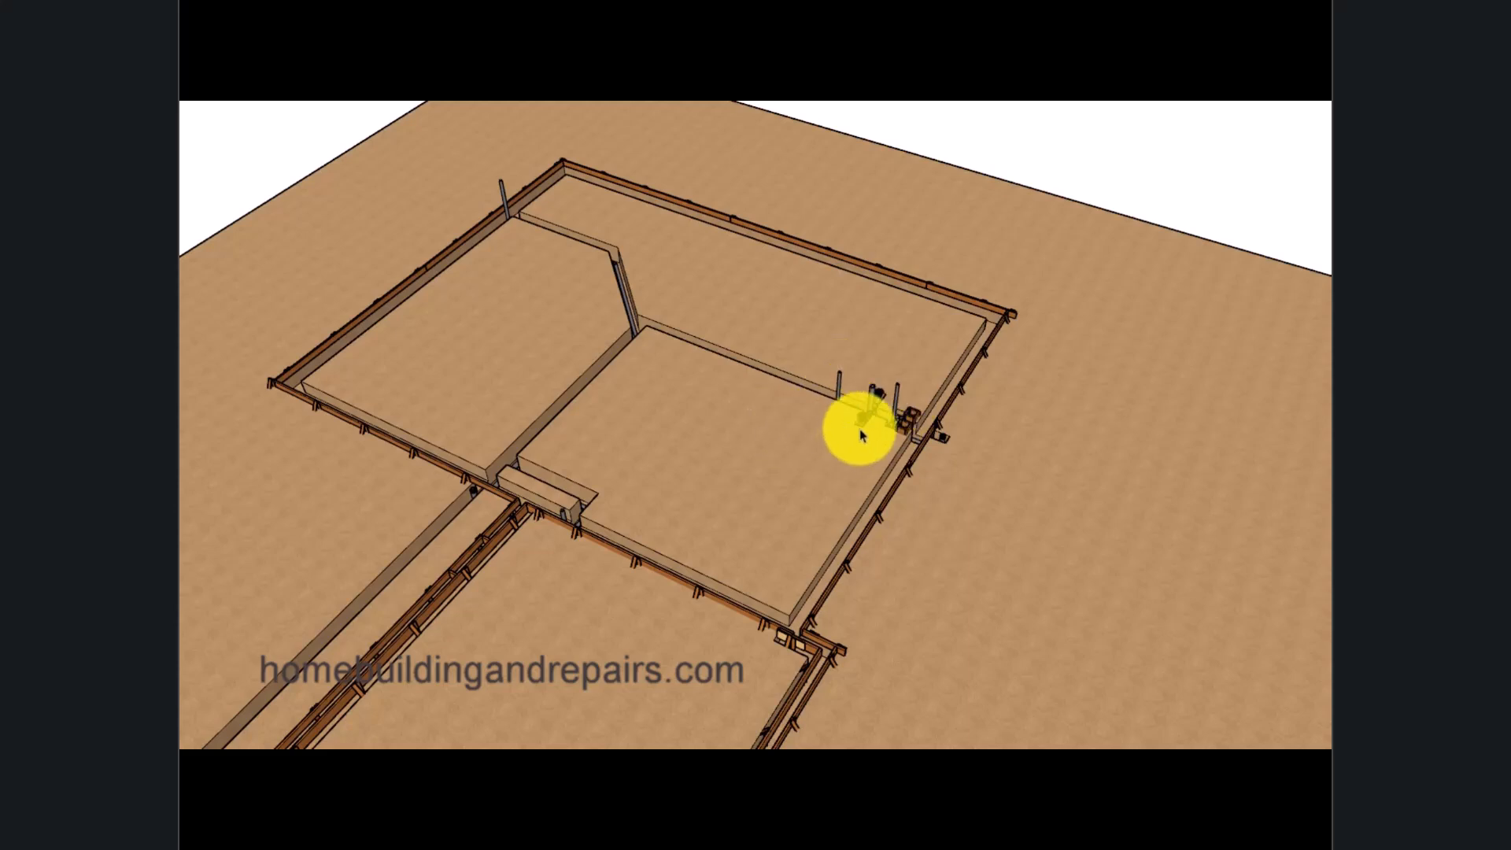
Jump to the close-up scene of the drain pipe dropping beside the form boards.
click(249, 104)
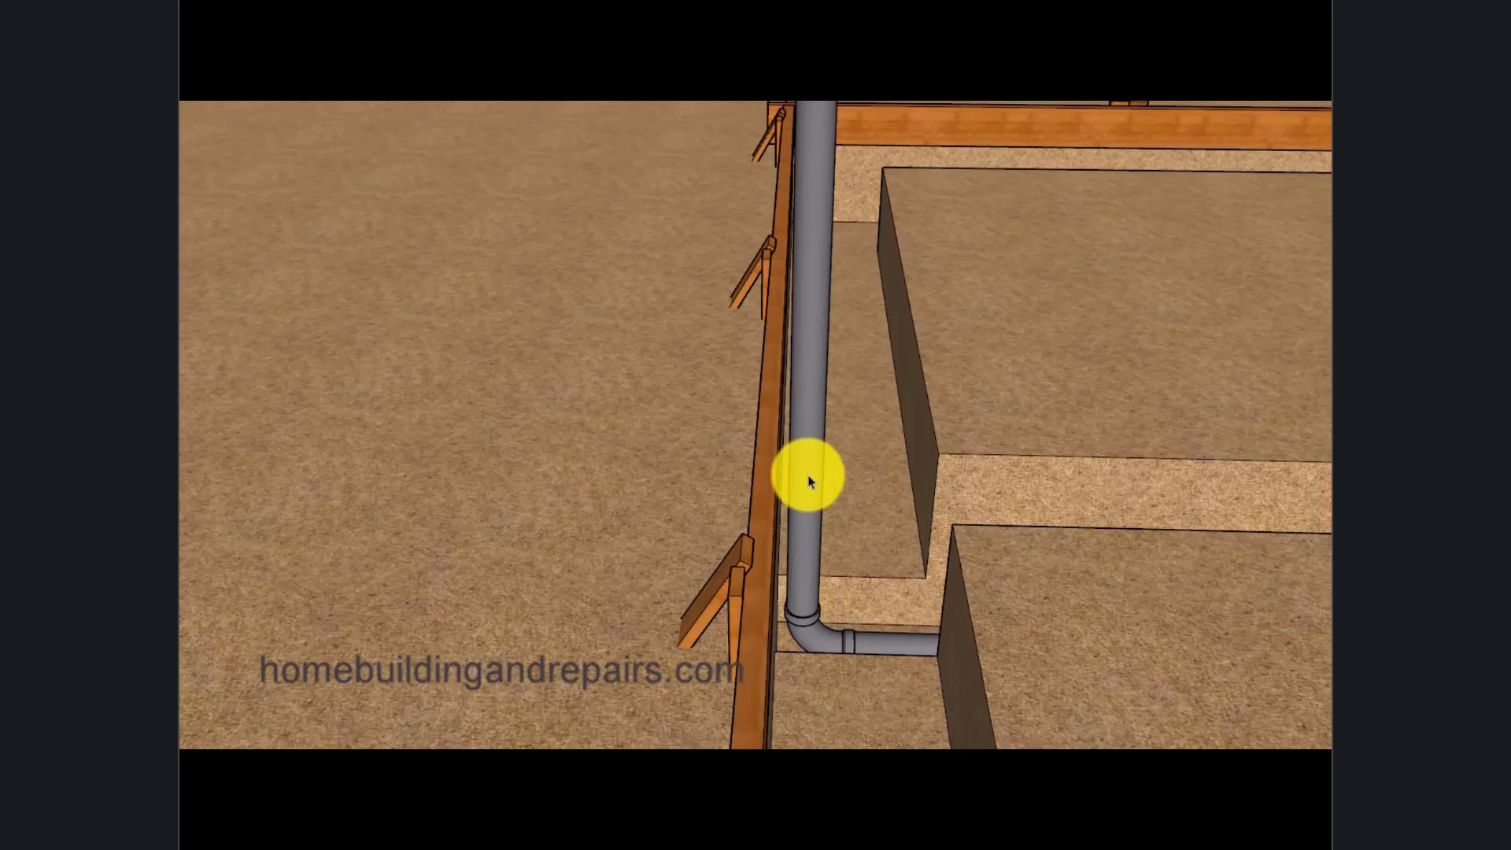
Show the pipe inside the stud wall and lower the pipe section into the bottom plate.
click(286, 103)
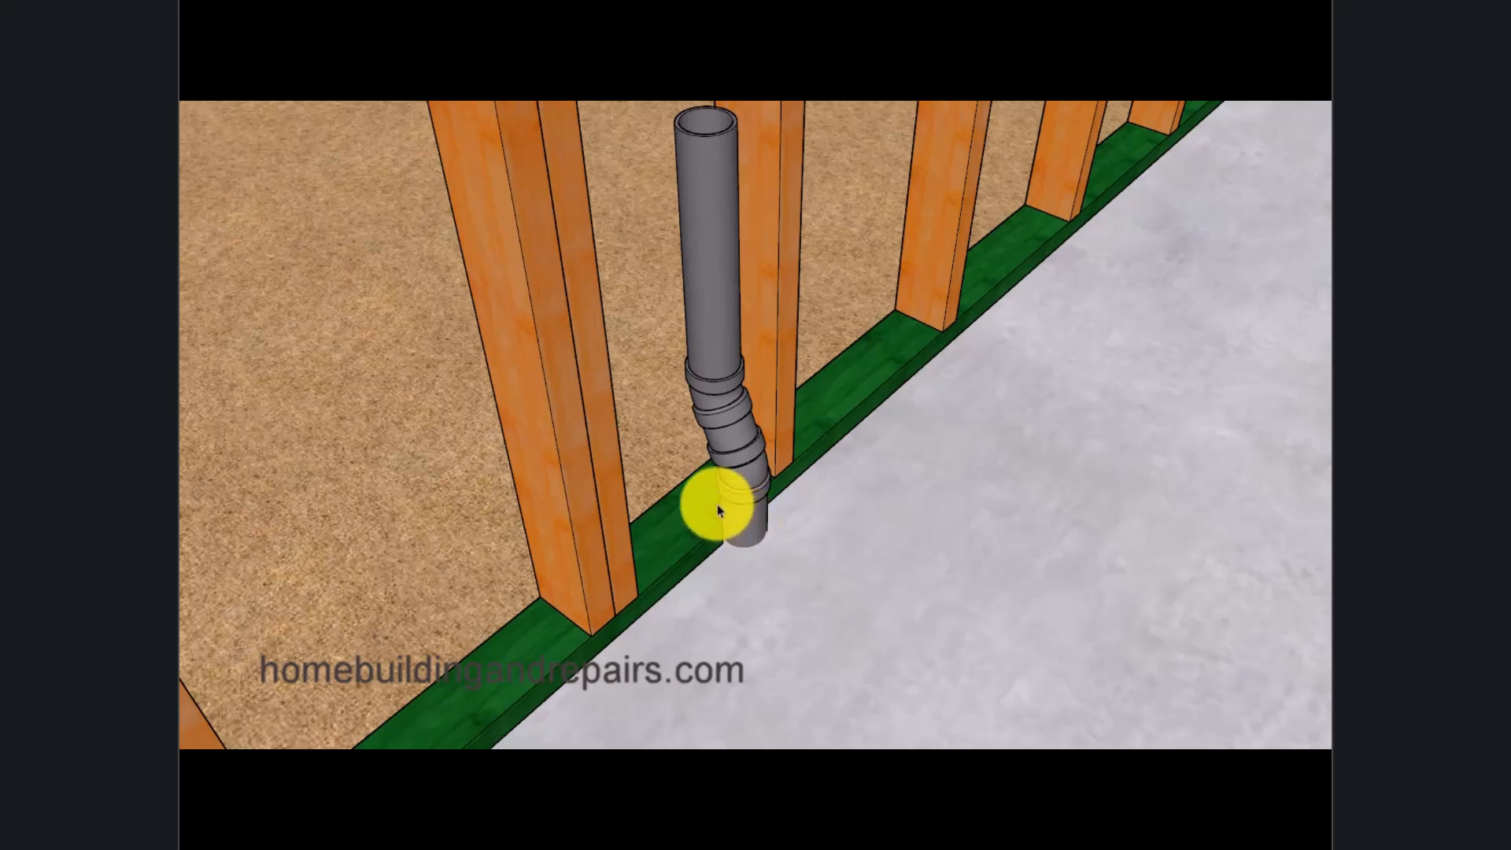
drag(717, 510, 753, 542)
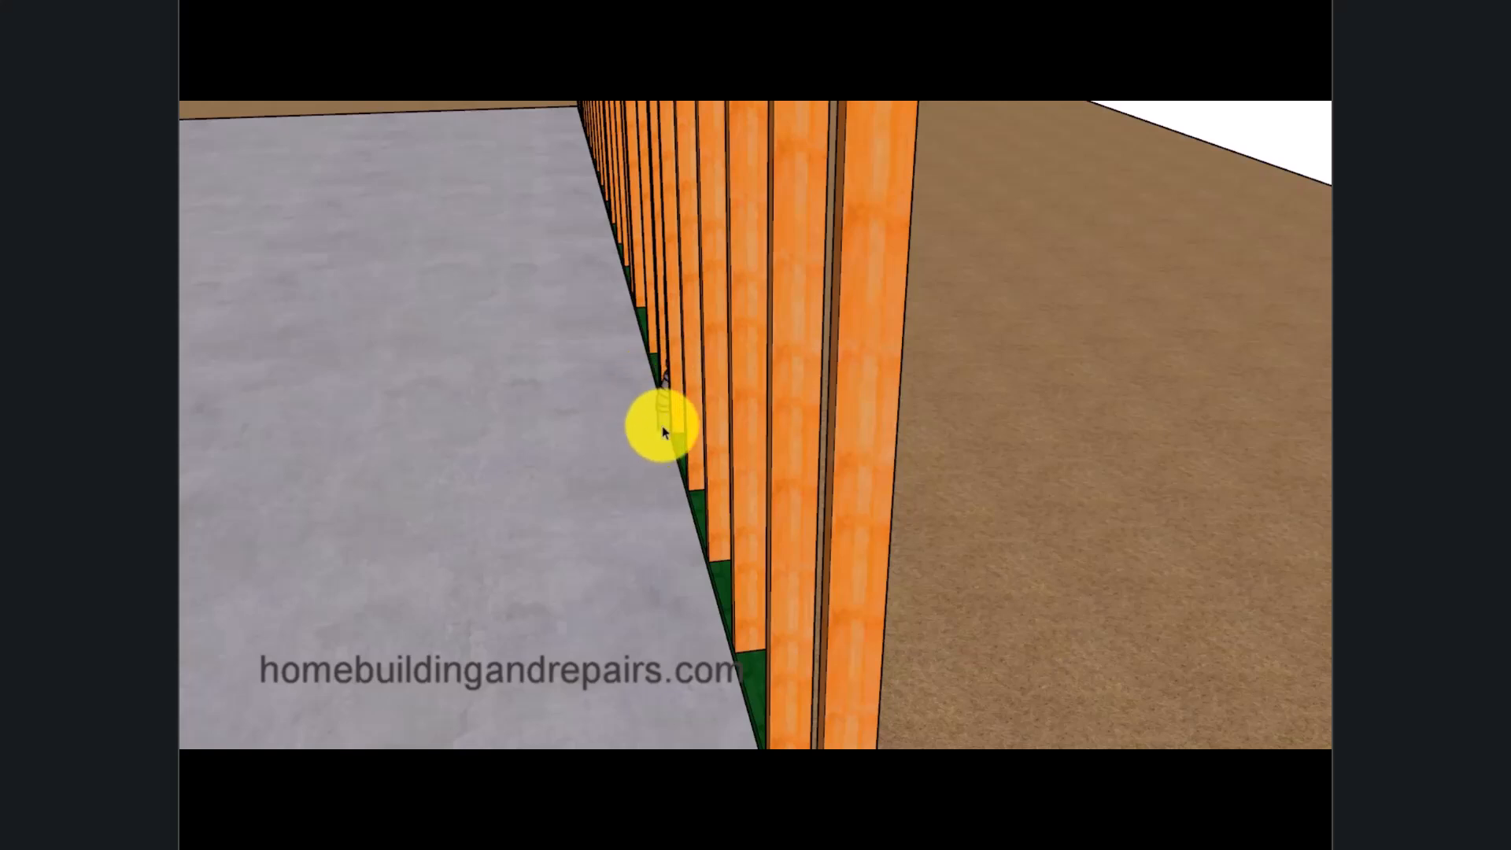
Show the open slab, the slab with pipe stubs and footing boxes, then the wall framing from above.
click(357, 101)
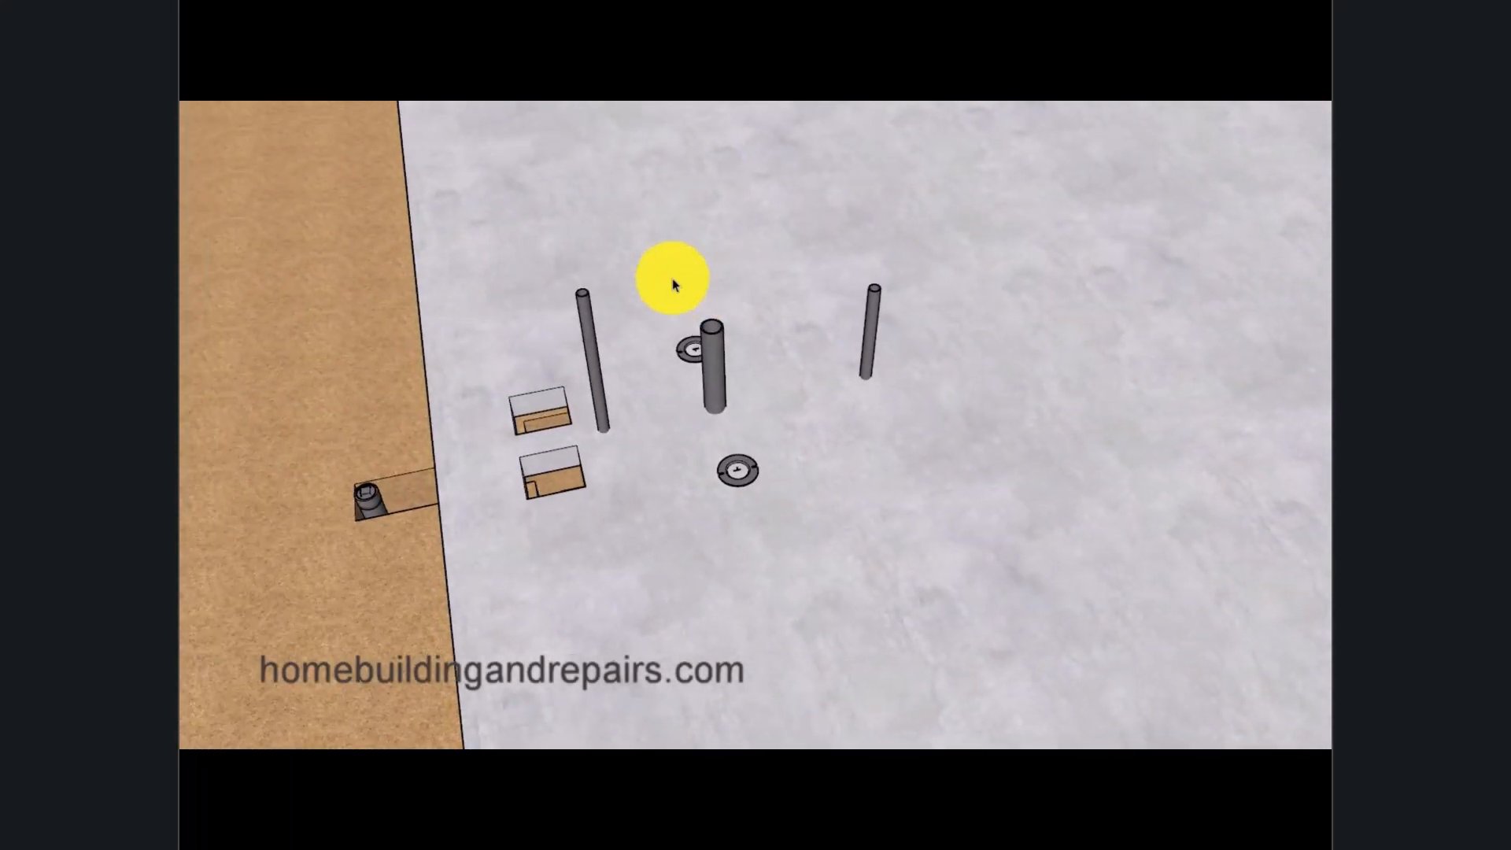
click(380, 102)
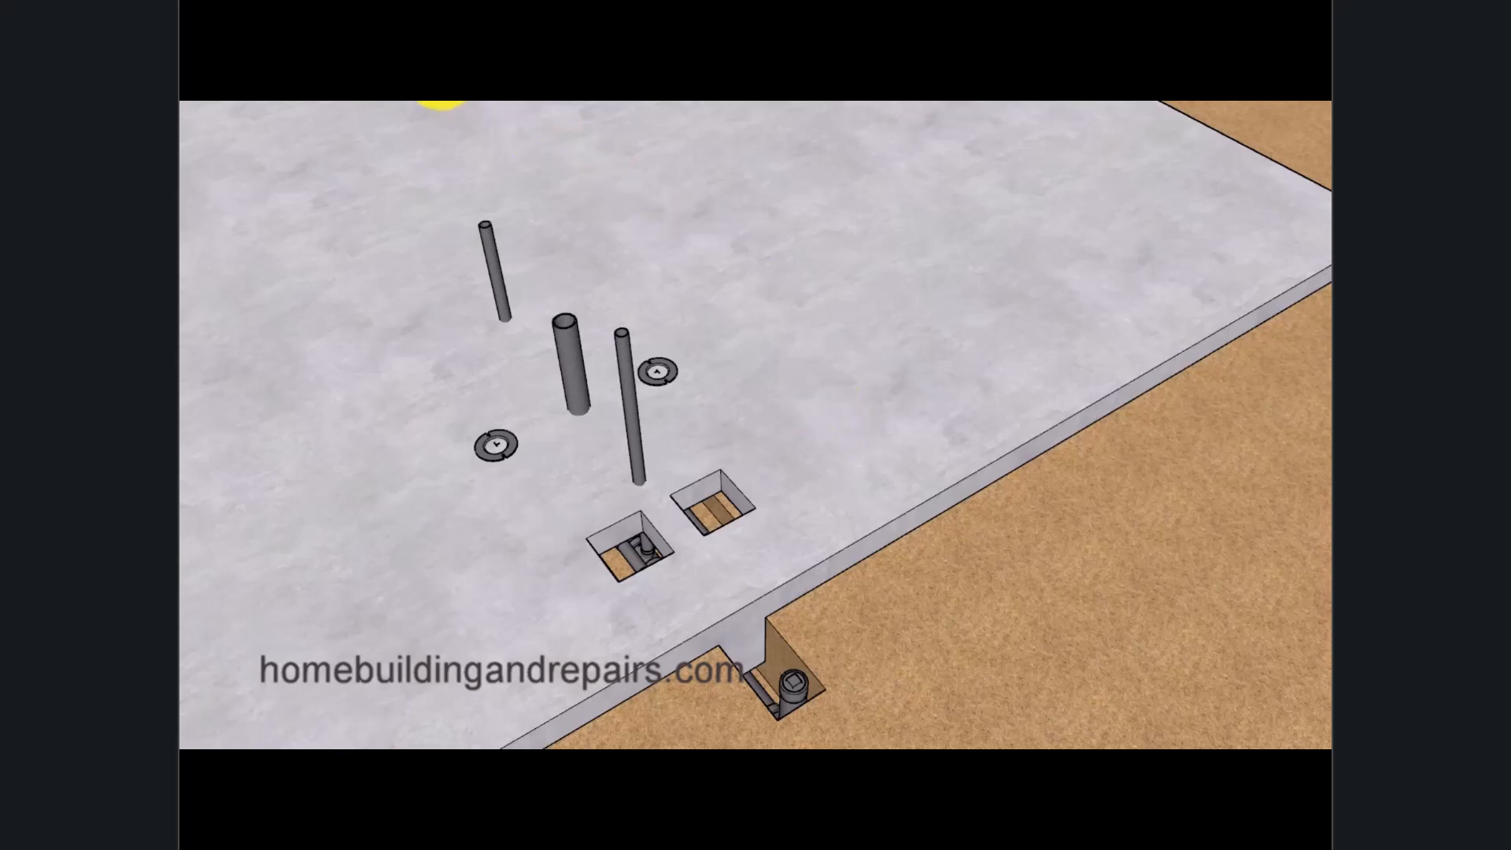
click(450, 81)
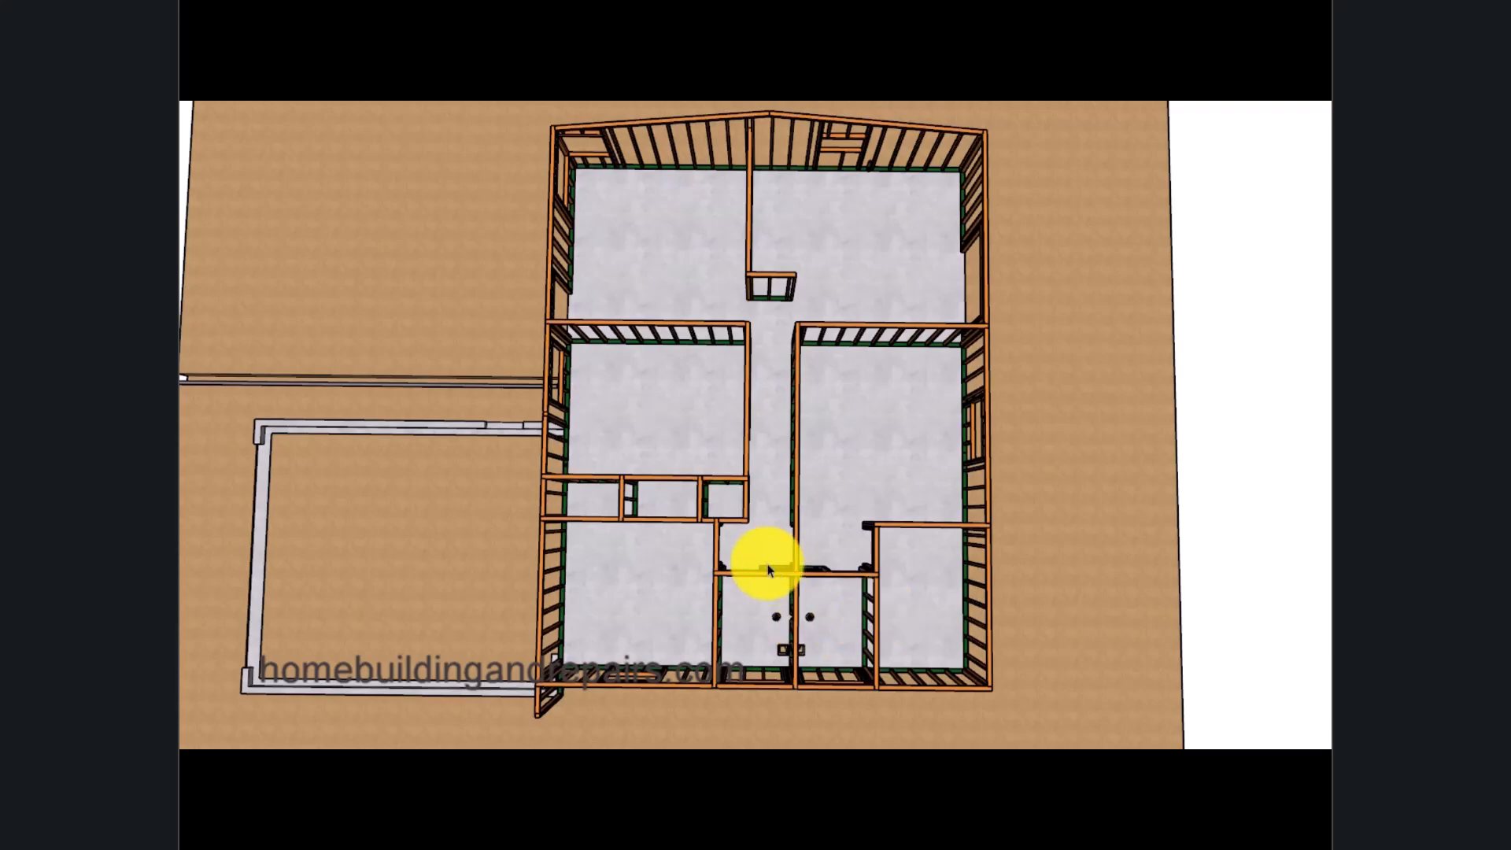
Zoom into the bathroom framing around the two flanges dimensioned 5 feet apart.
click(371, 84)
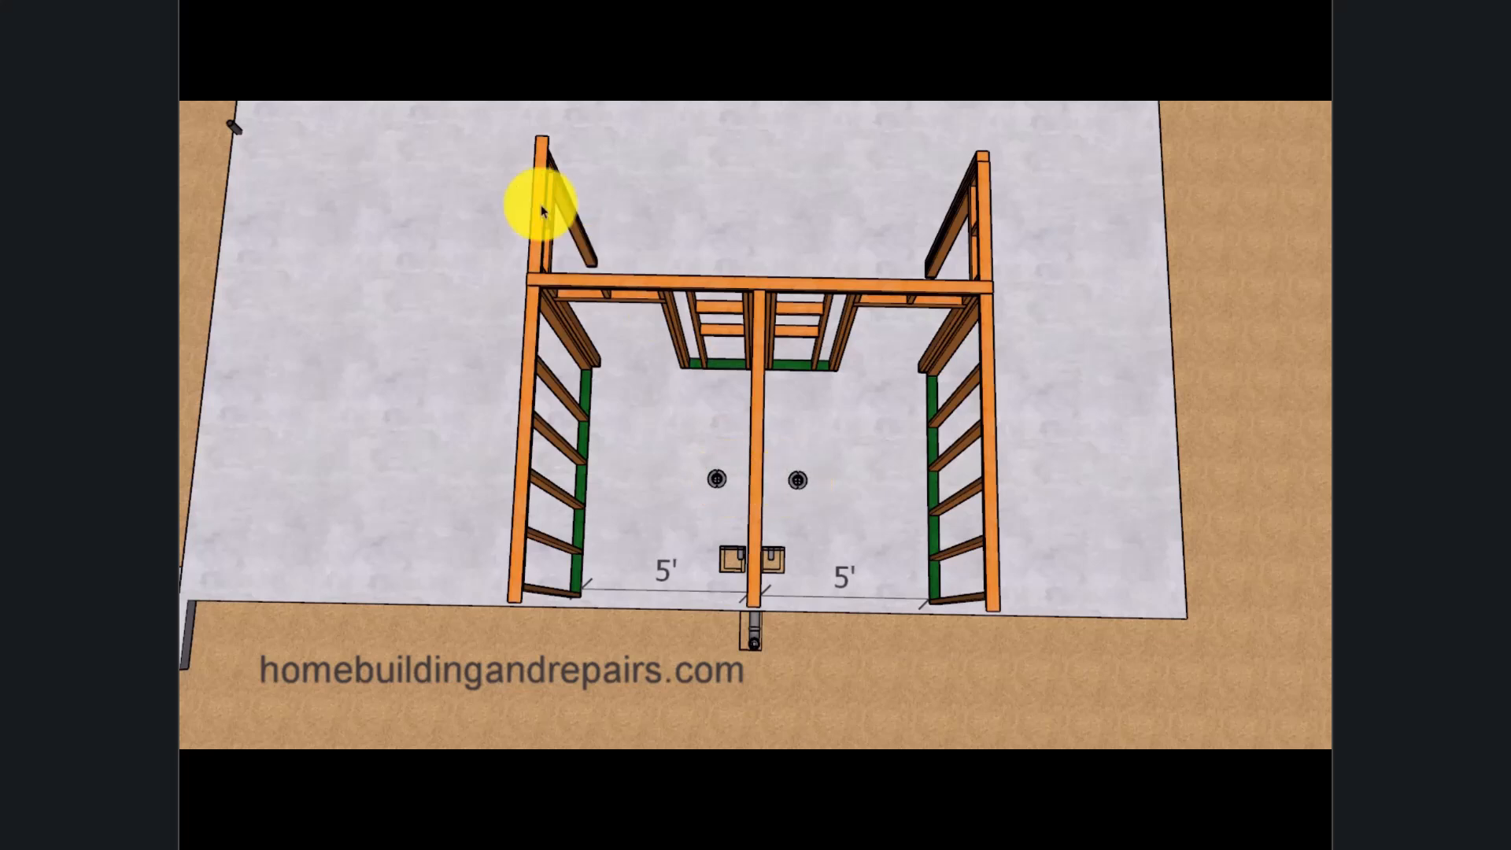
Pull back to the framed floor overview and tilt the view over both 5-foot bathrooms.
click(342, 89)
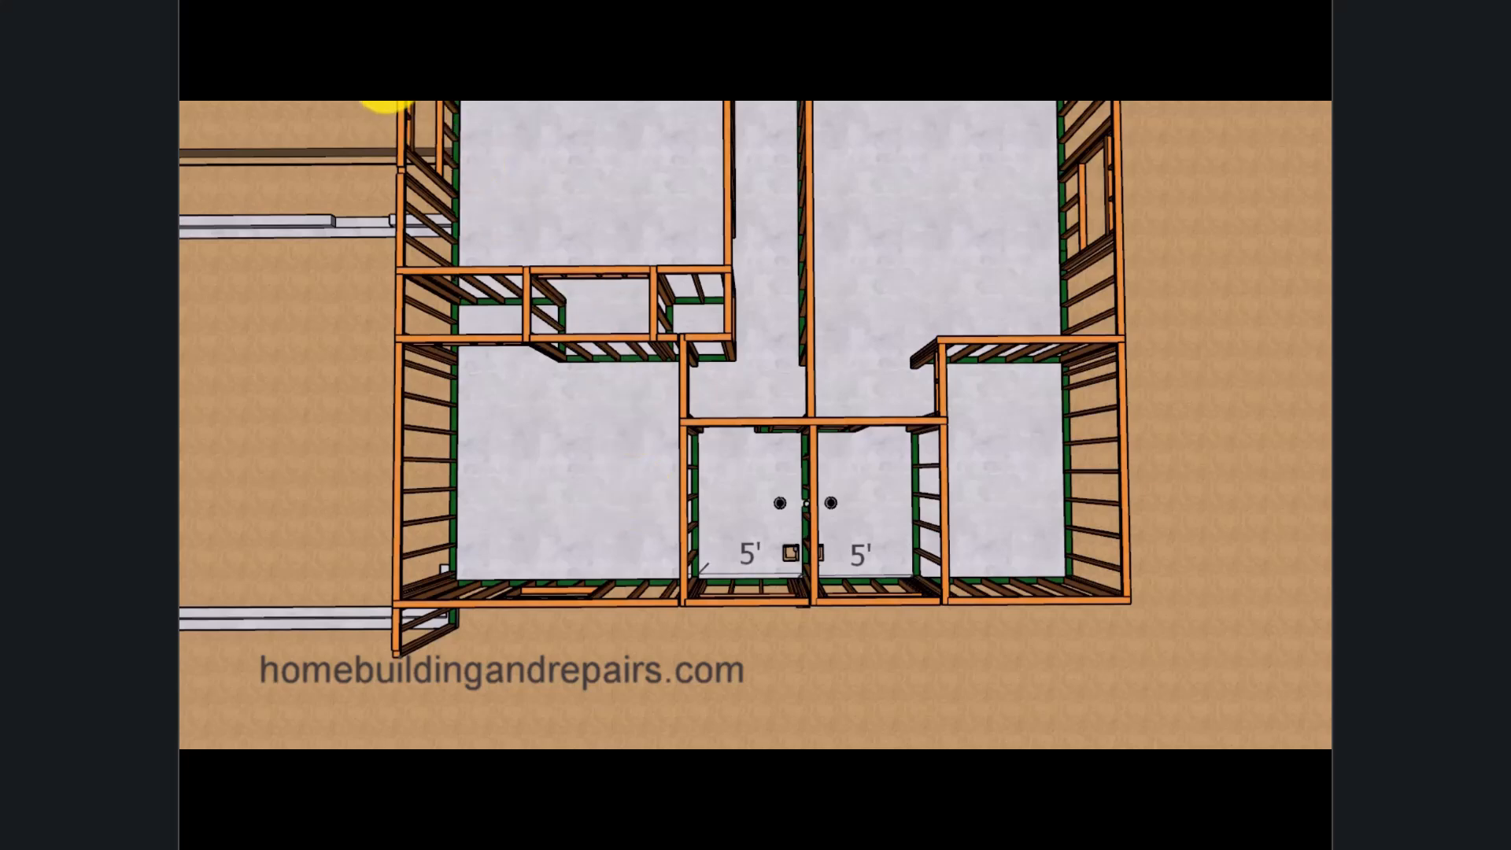
drag(389, 91, 771, 400)
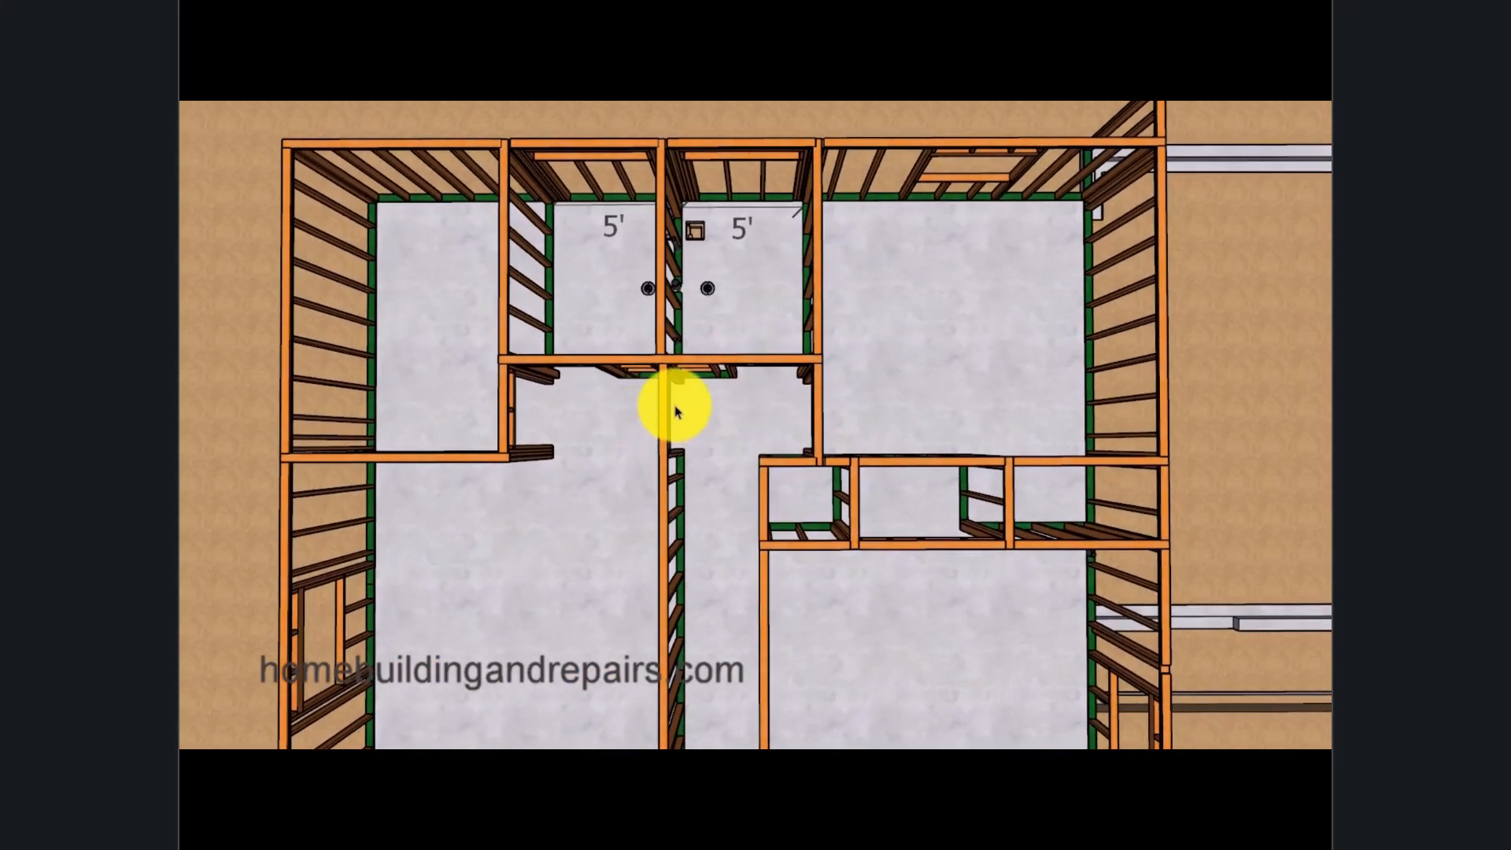
Drag the central partition wall left so the left bathroom reads 4' 11" beside the right's 5'.
drag(675, 410, 664, 416)
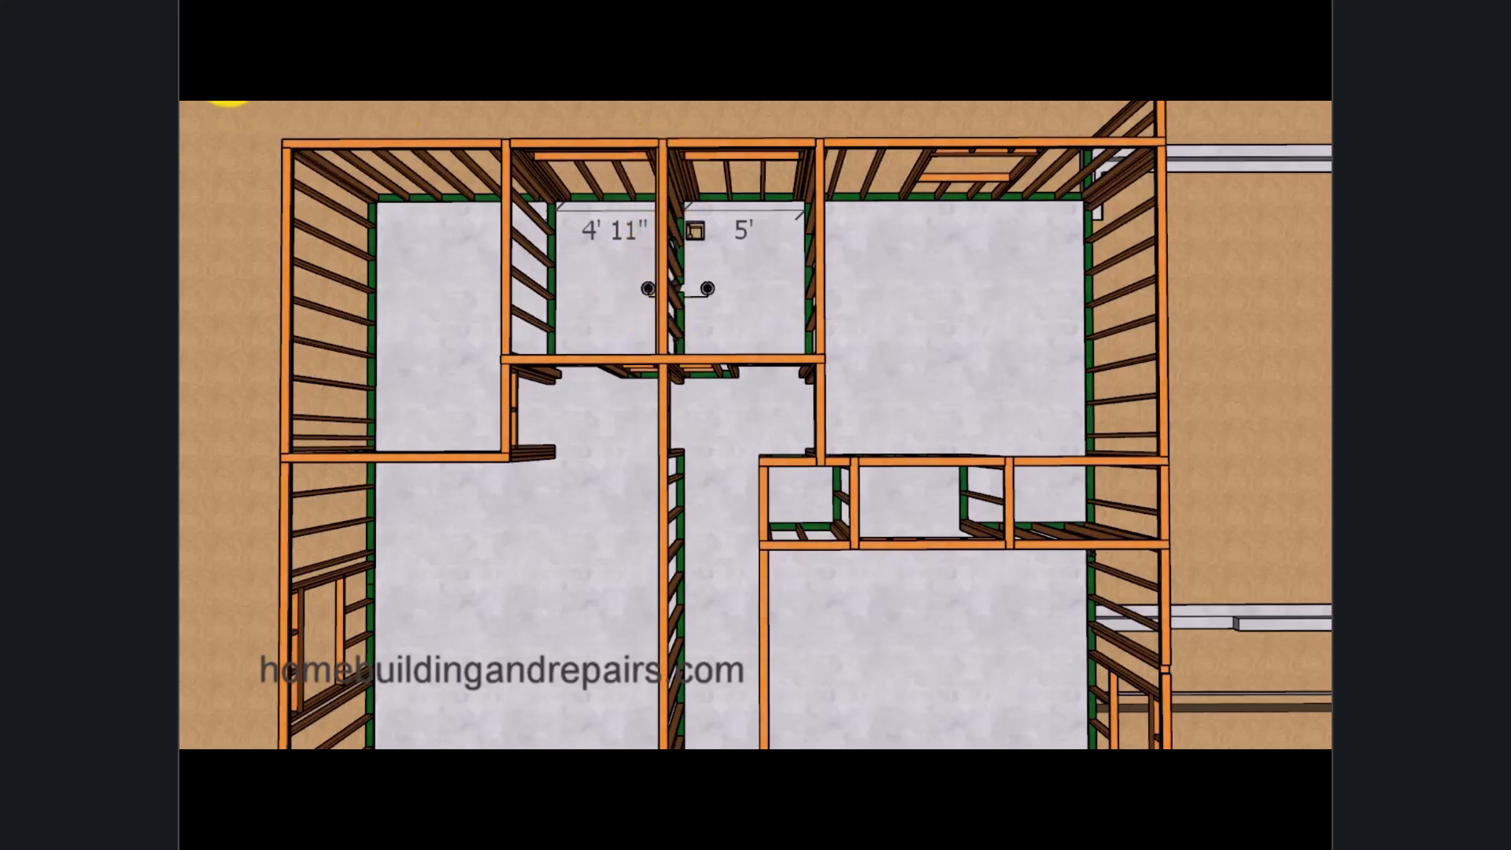
scroll(354, 158, up, 2)
scroll(624, 331, up, 2)
scroll(703, 394, up, 2)
scroll(699, 390, up, 2)
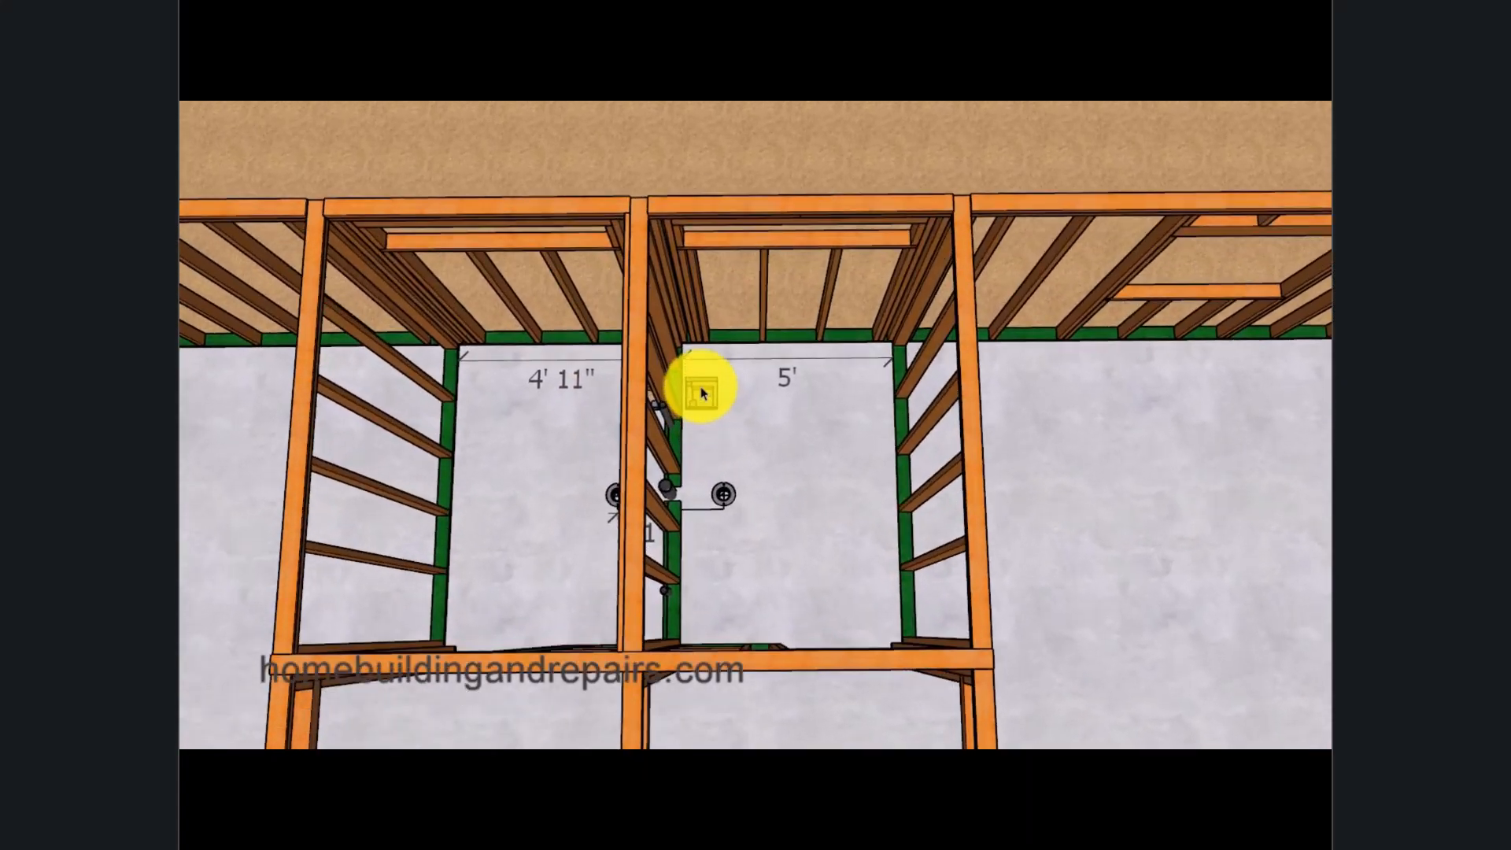
scroll(708, 425, up, 2)
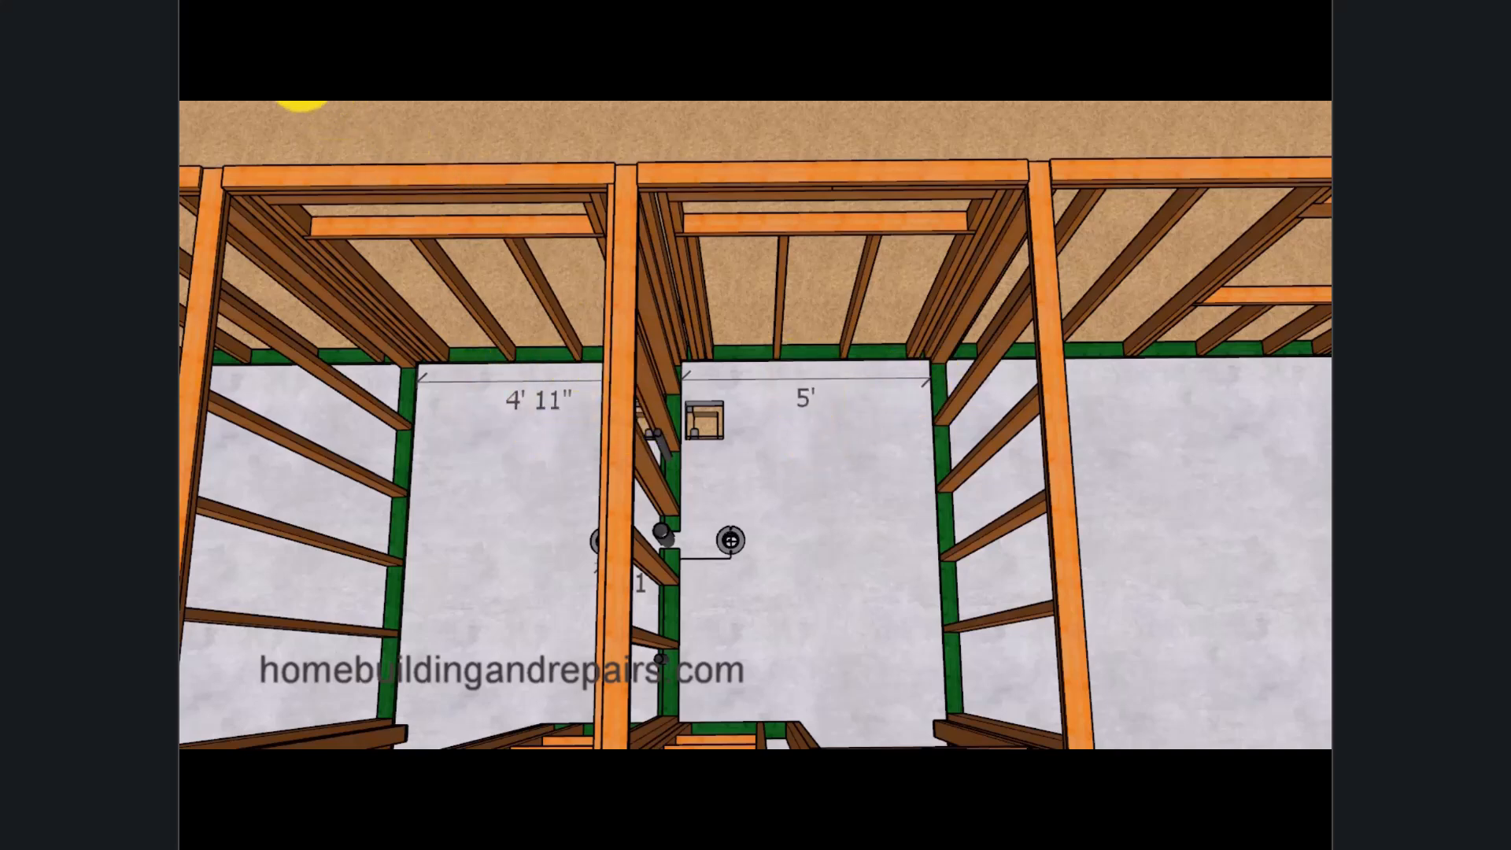
scroll(580, 415, up, 3)
scroll(580, 425, up, 3)
scroll(579, 428, up, 3)
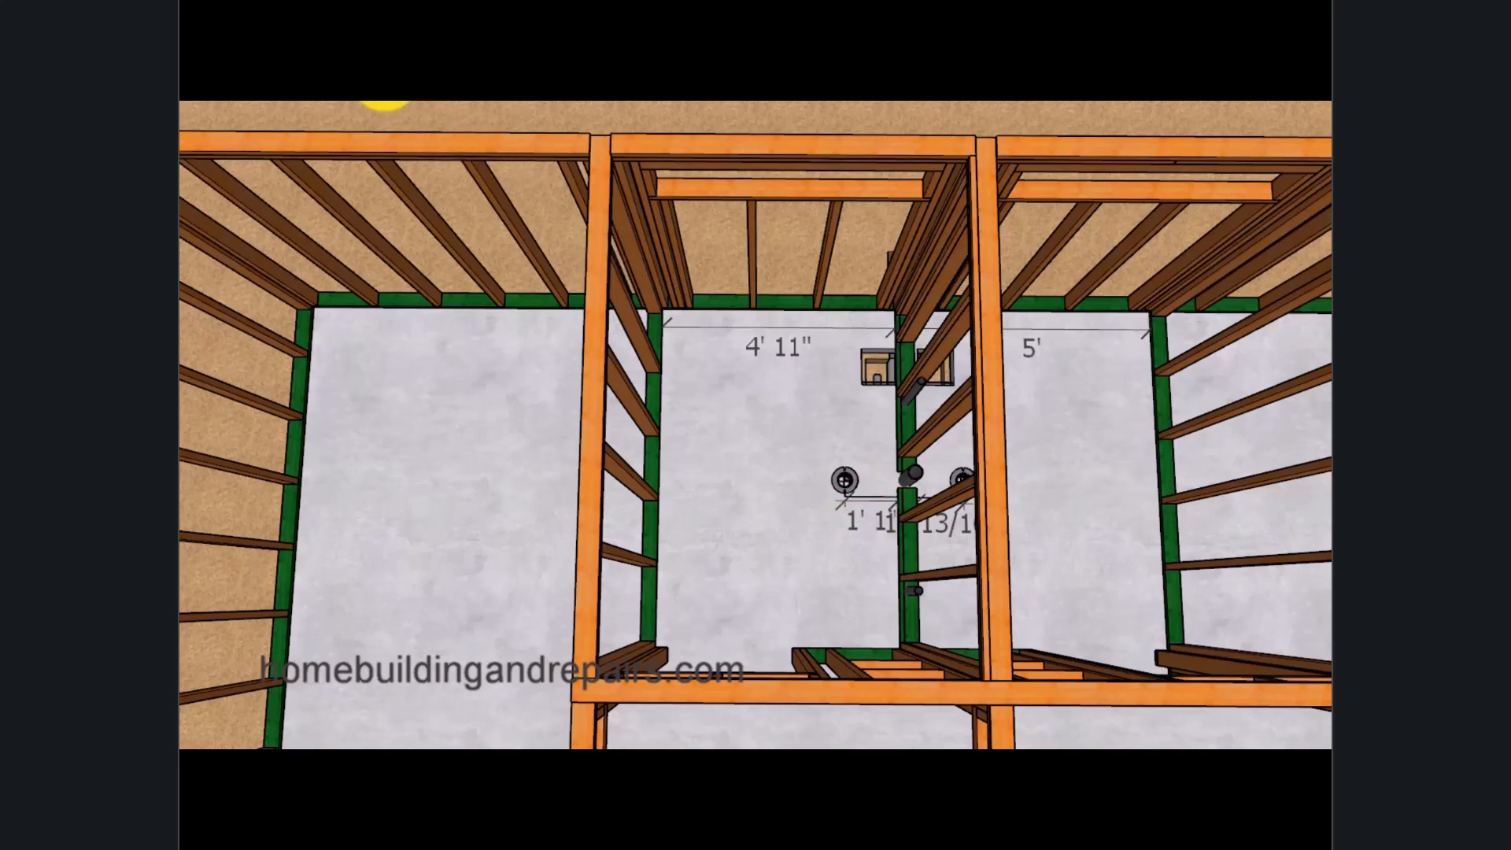
scroll(843, 433, up, 2)
scroll(843, 432, up, 3)
scroll(887, 465, up, 3)
scroll(843, 482, up, 3)
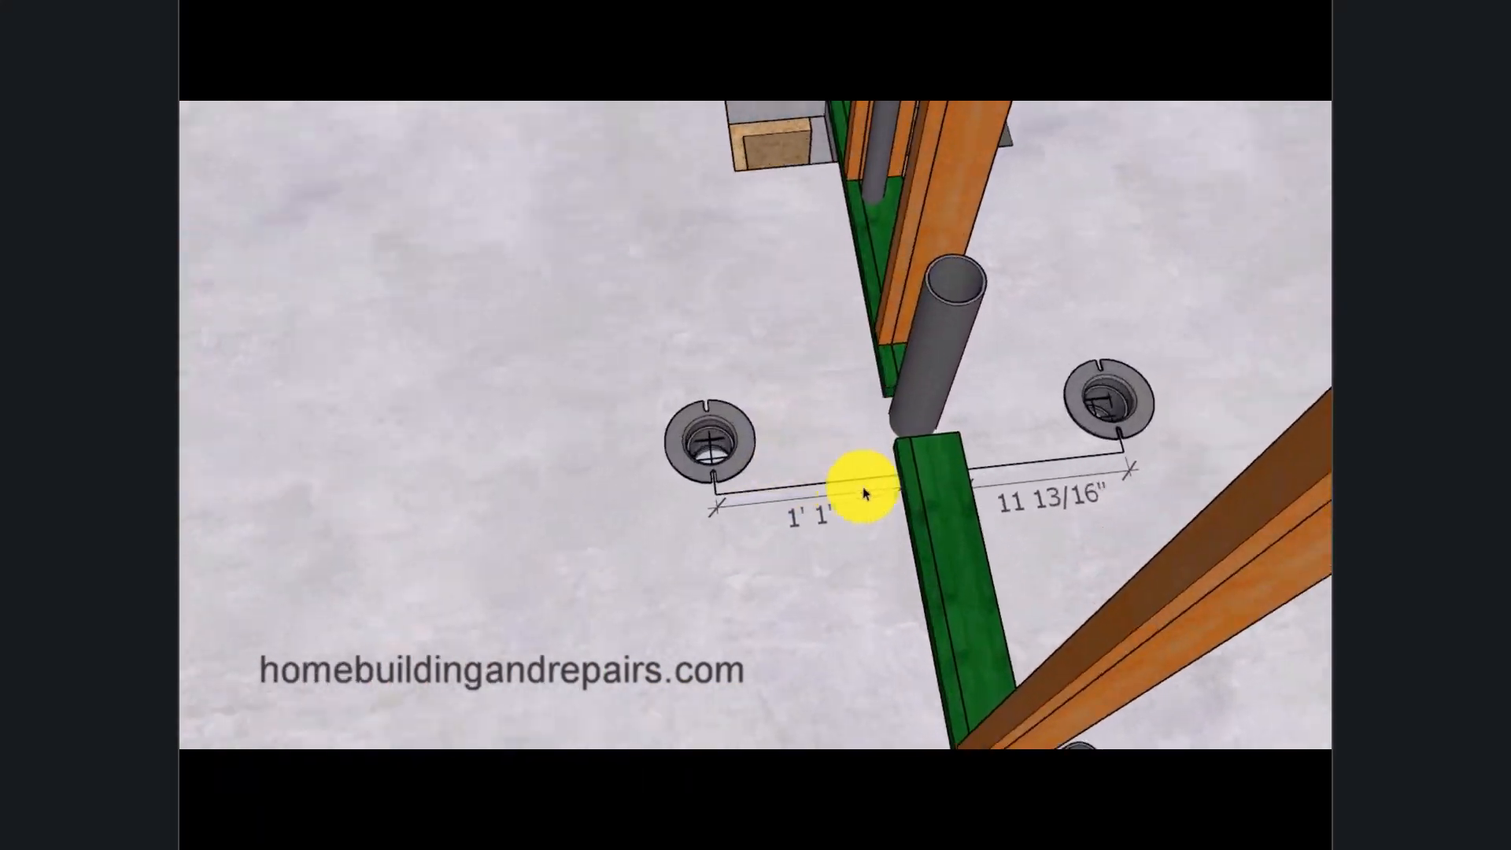
scroll(865, 493, up, 2)
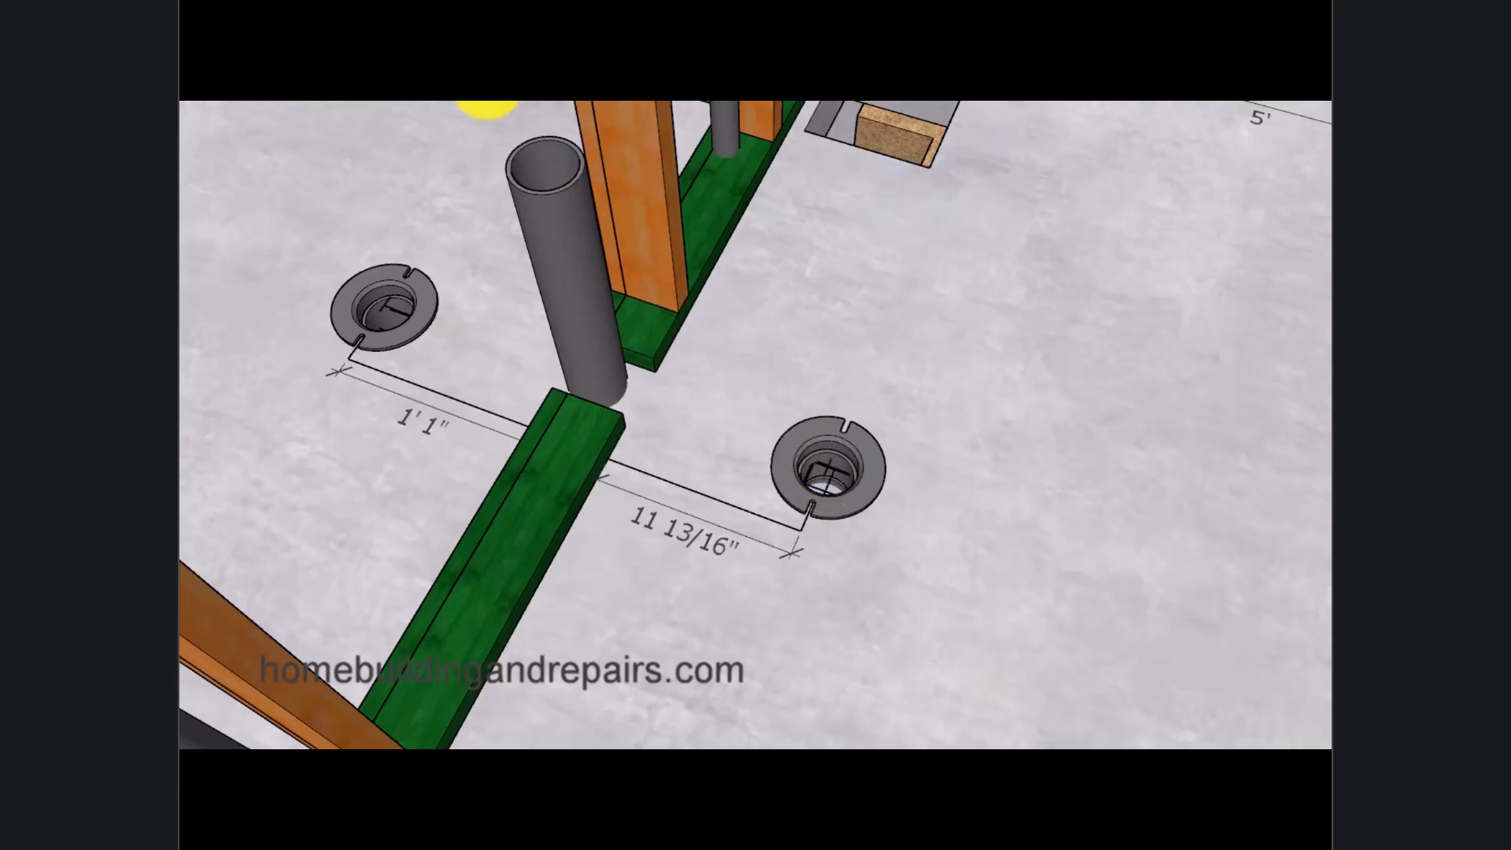
click(489, 85)
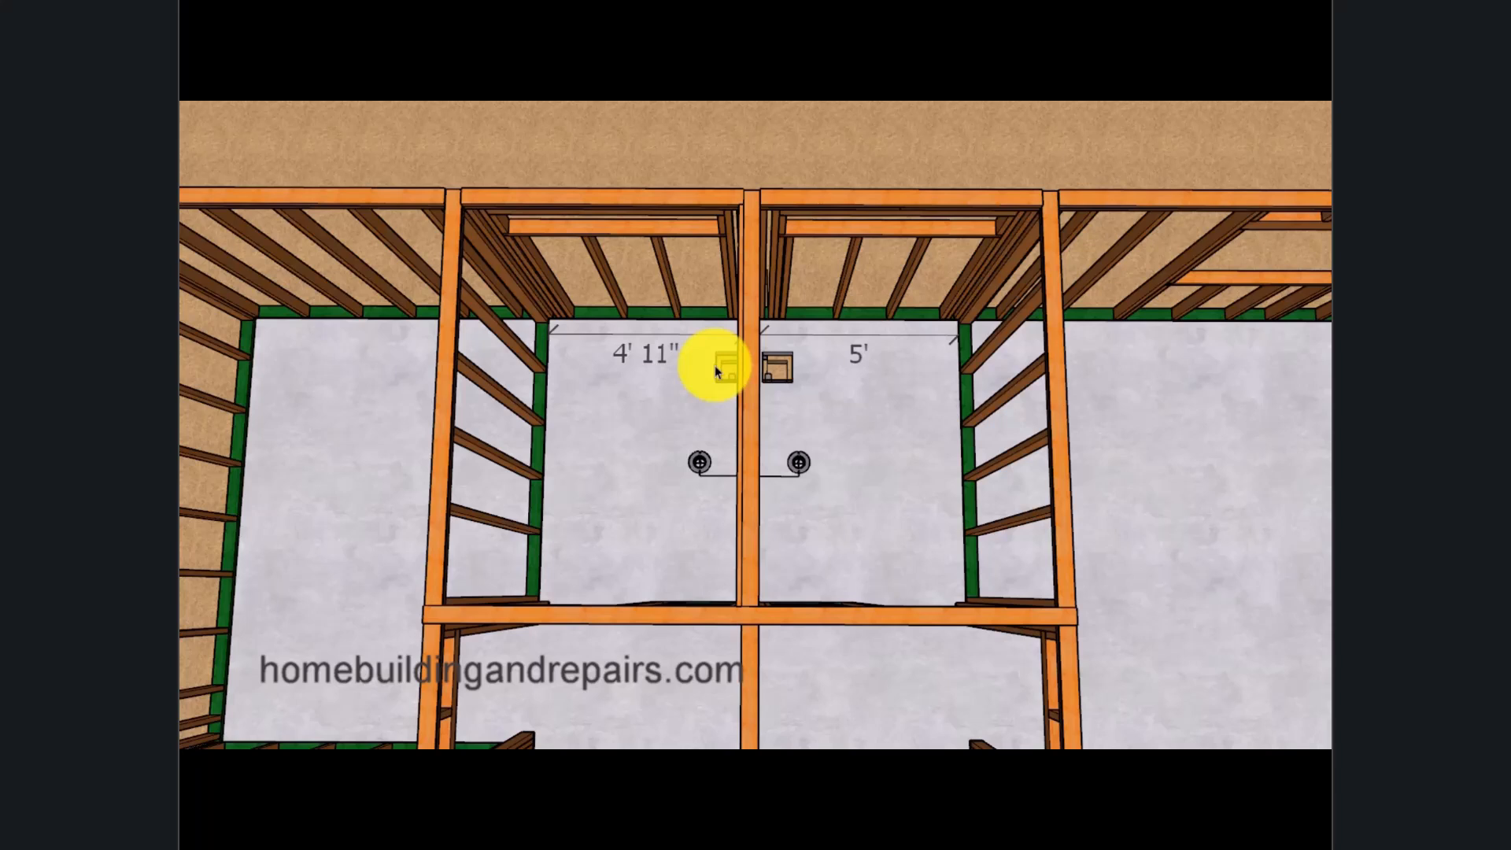
Place the copied box left of the central wall on the 4' 11" bathroom side.
click(714, 369)
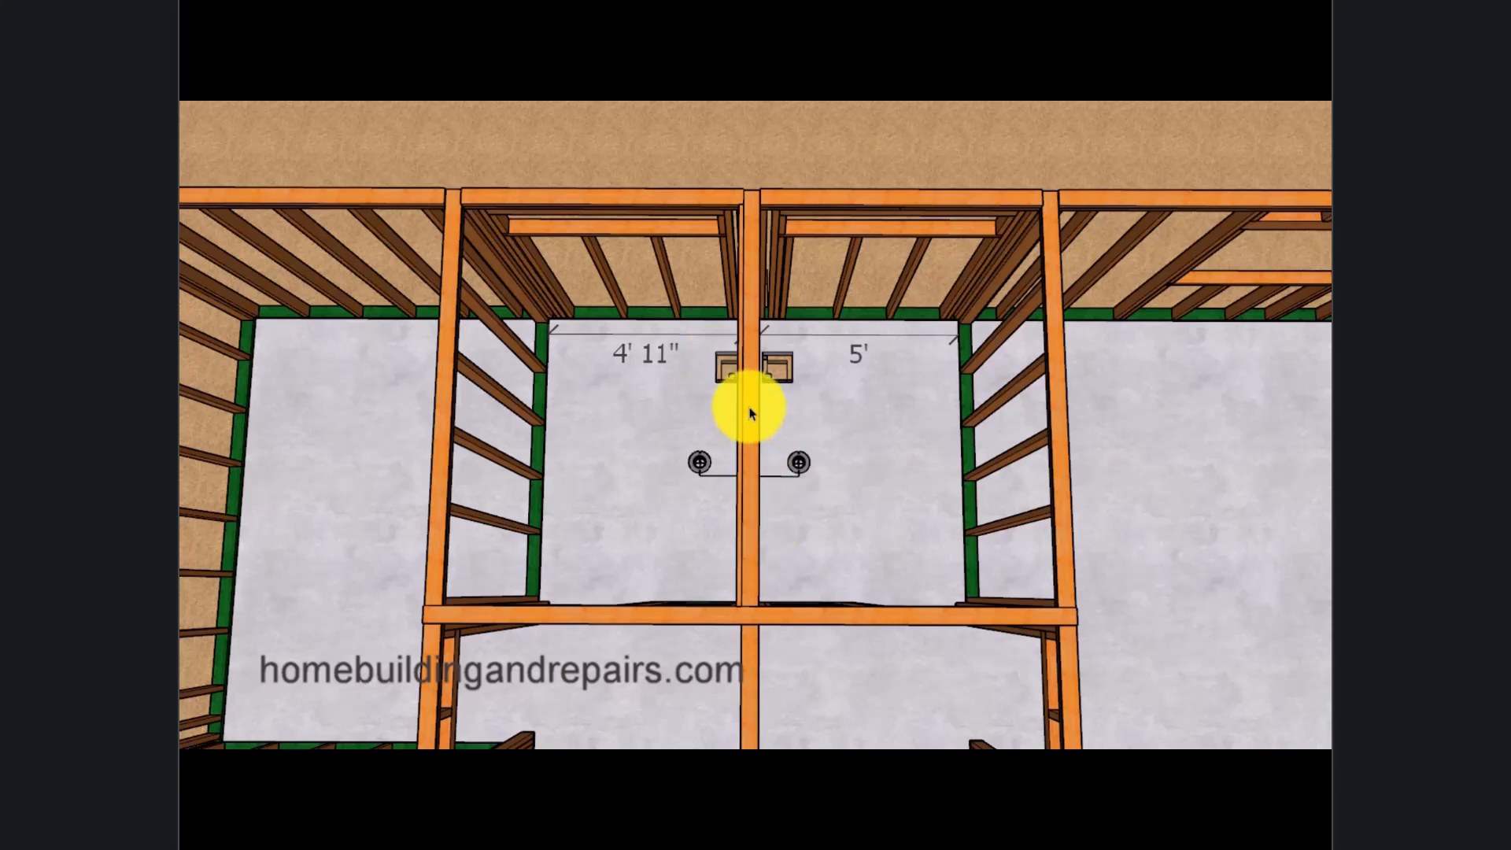